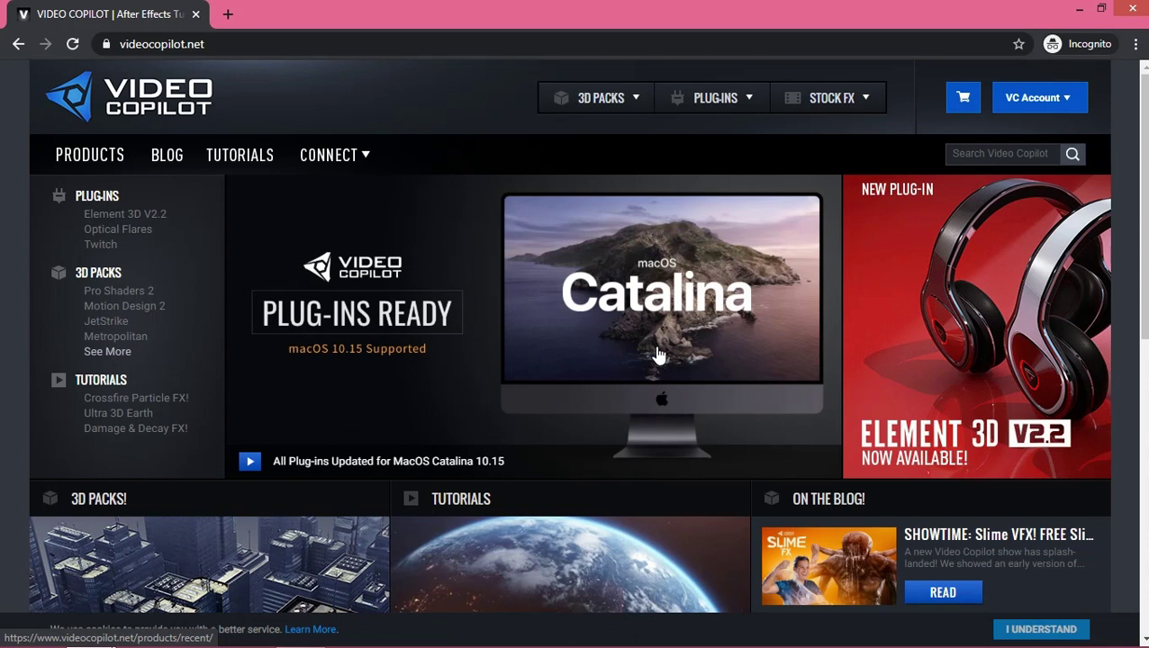
Open Video Copilot's Products page listing plug-ins such as Element 3D, Optical Flares and Twitch
click(658, 356)
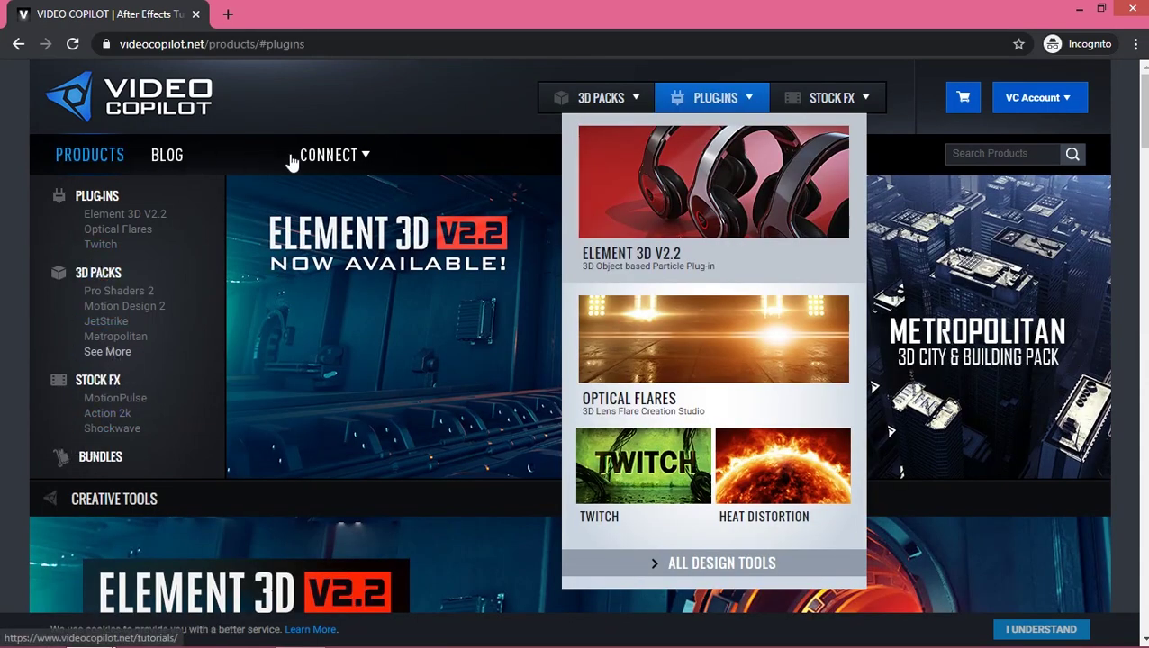
mouse_move(335, 162)
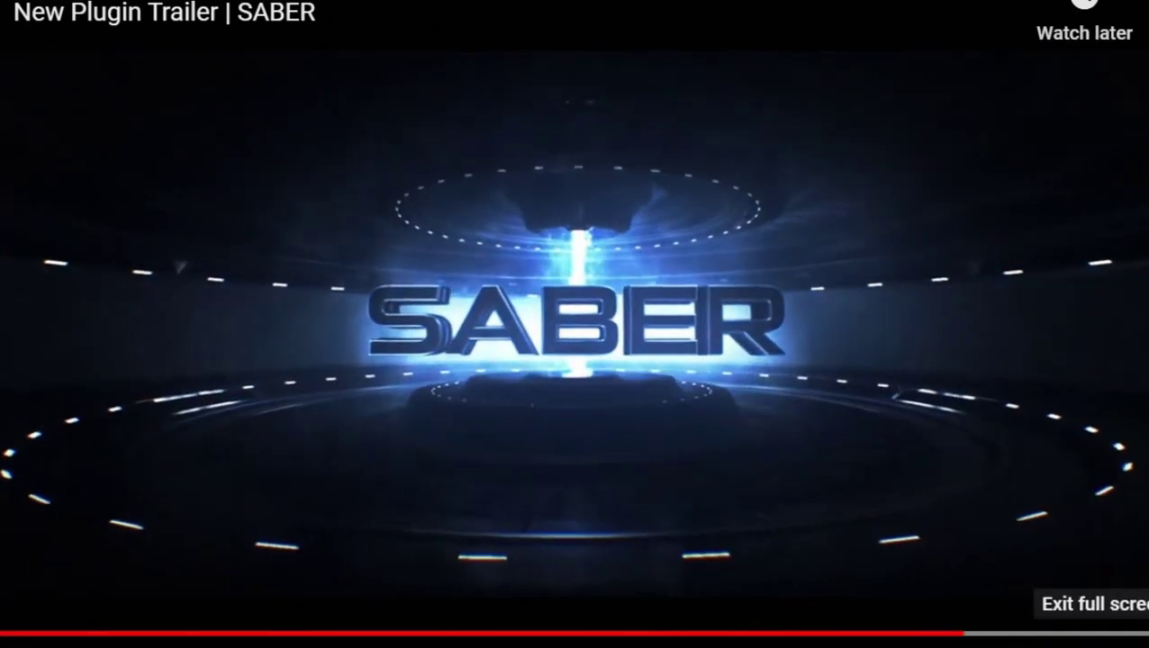
Exit the full-screen Saber trailer, pause it, and scroll back up the article
click(1136, 627)
click(441, 412)
scroll(441, 415, up, 4)
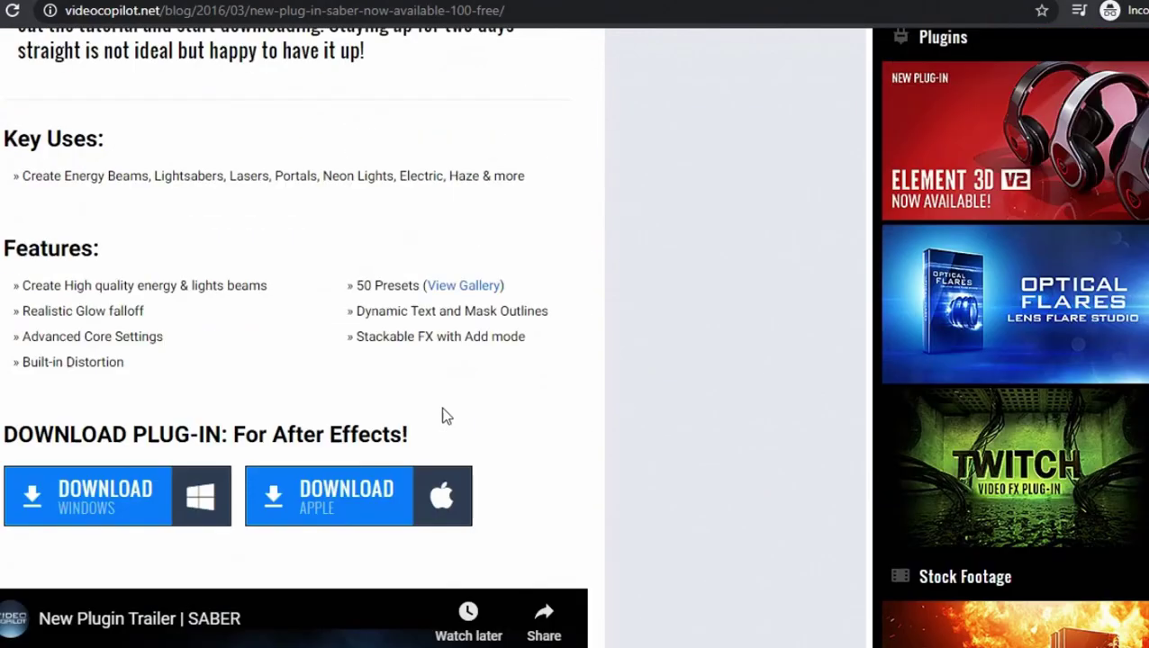
scroll(442, 415, up, 5)
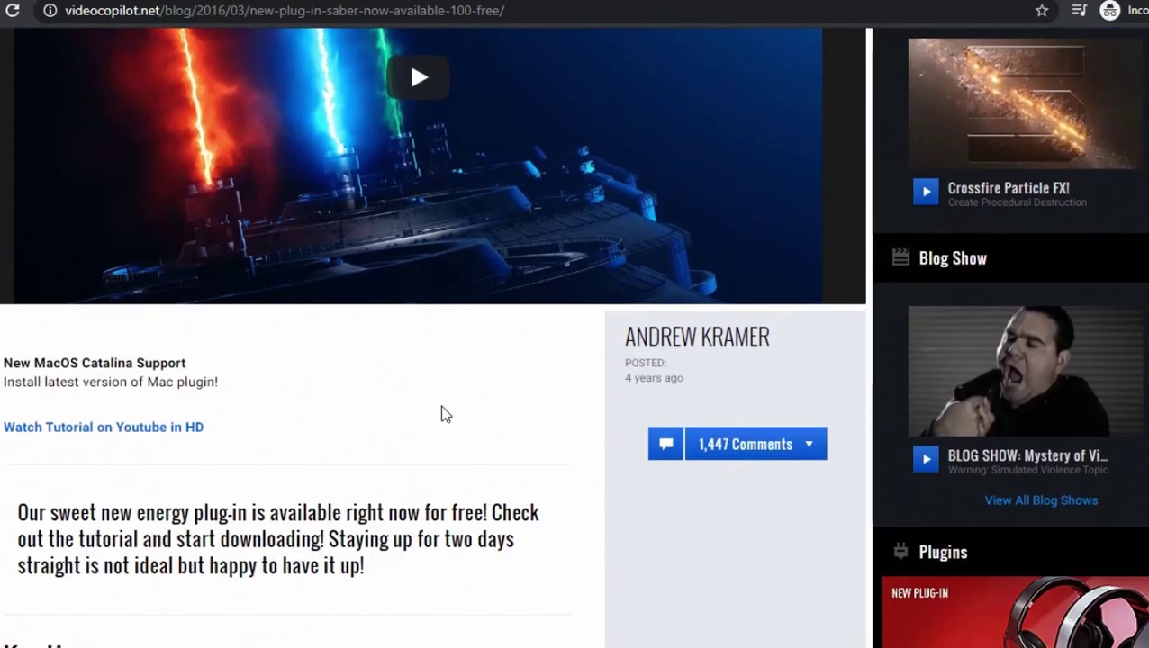
scroll(439, 405, up, 4)
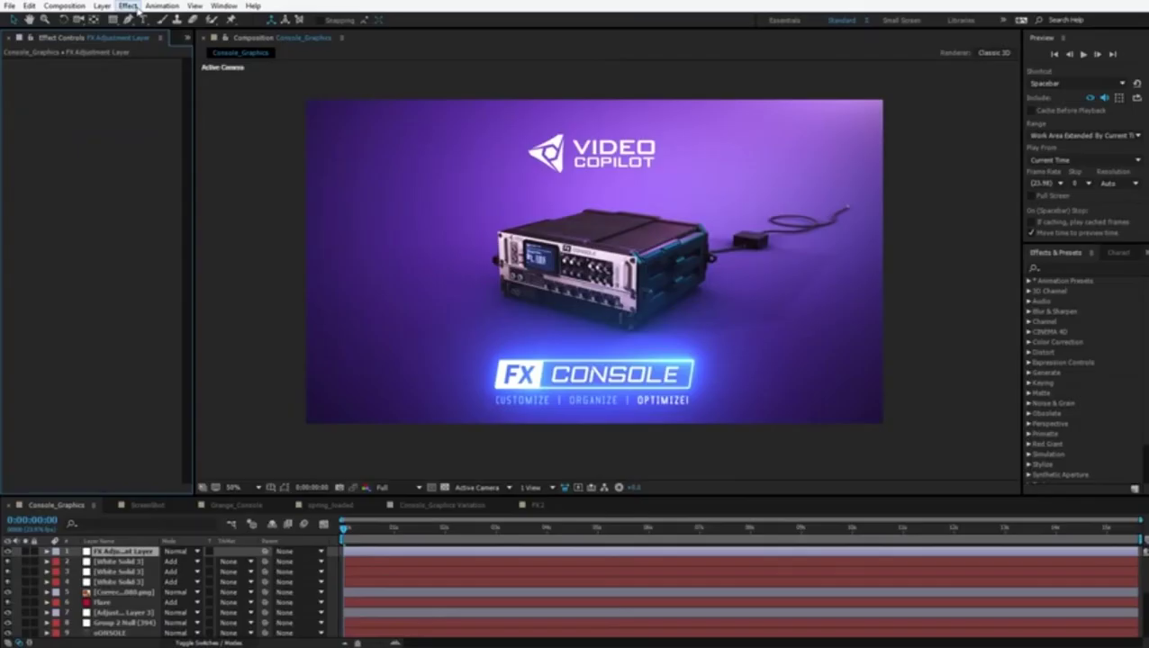
Pause the FX Console tutorial, exit full screen, and dismiss the suggested videos
mouse_move(739, 463)
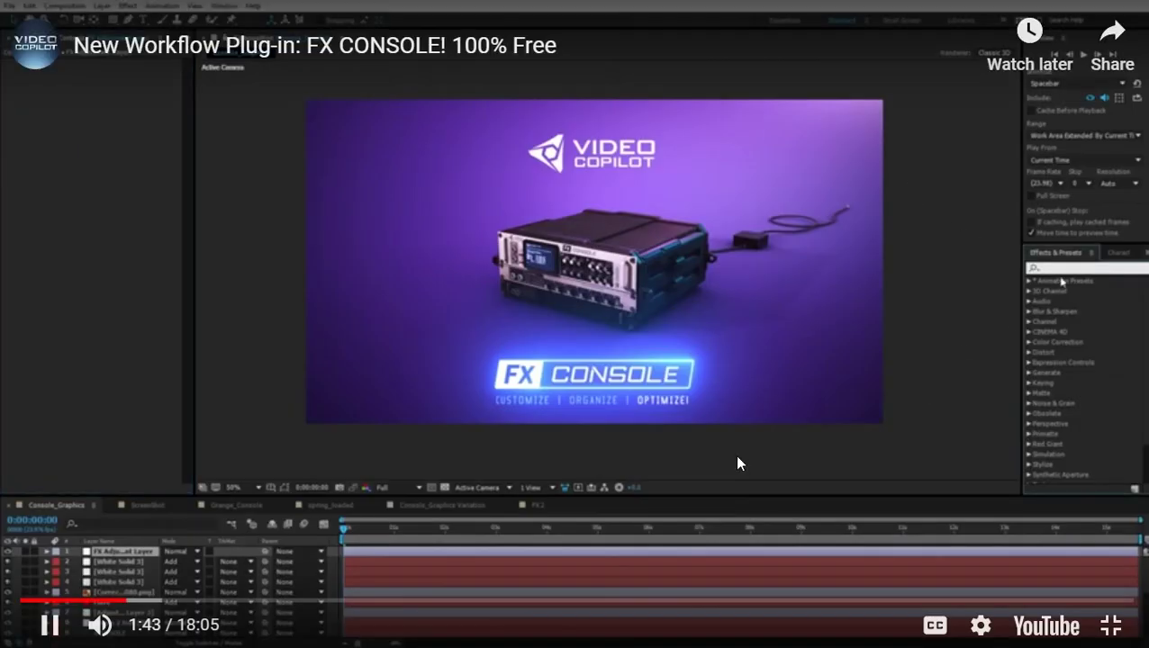
click(720, 399)
key(Escape)
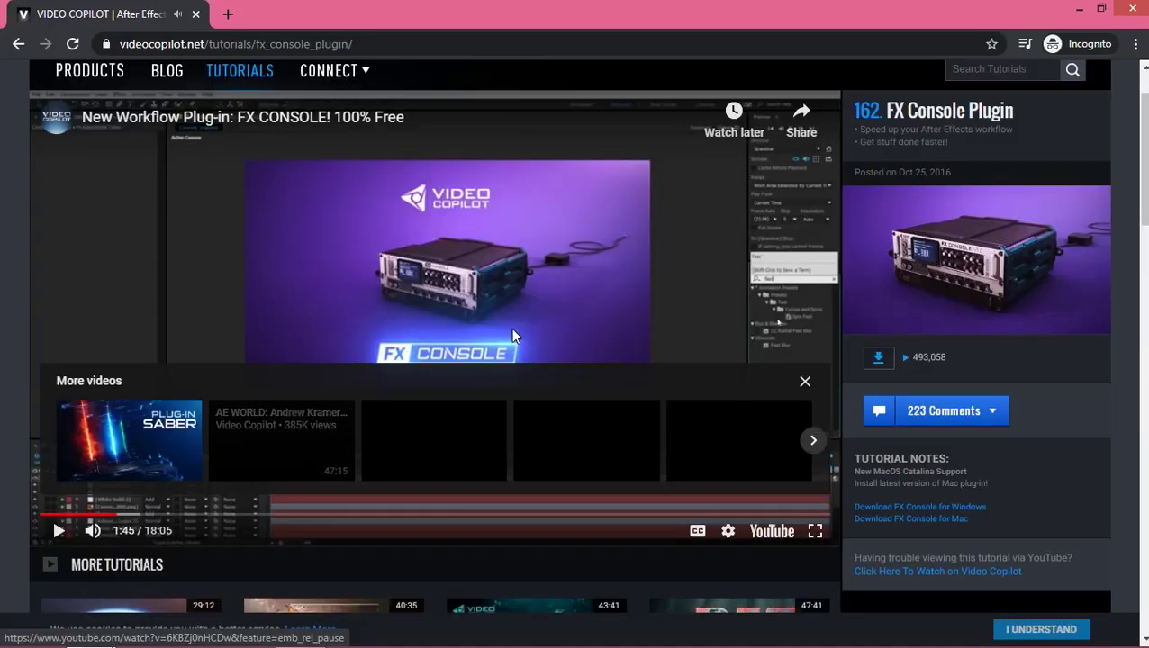
click(492, 309)
scroll(514, 315, down, 4)
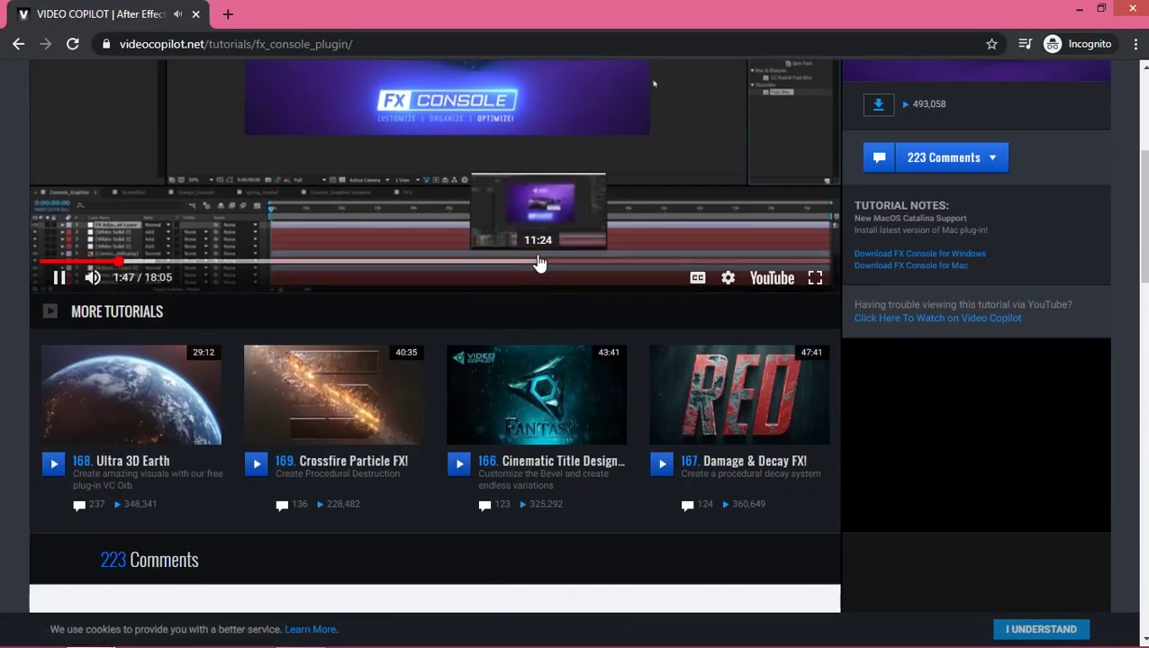
scroll(538, 262, up, 4)
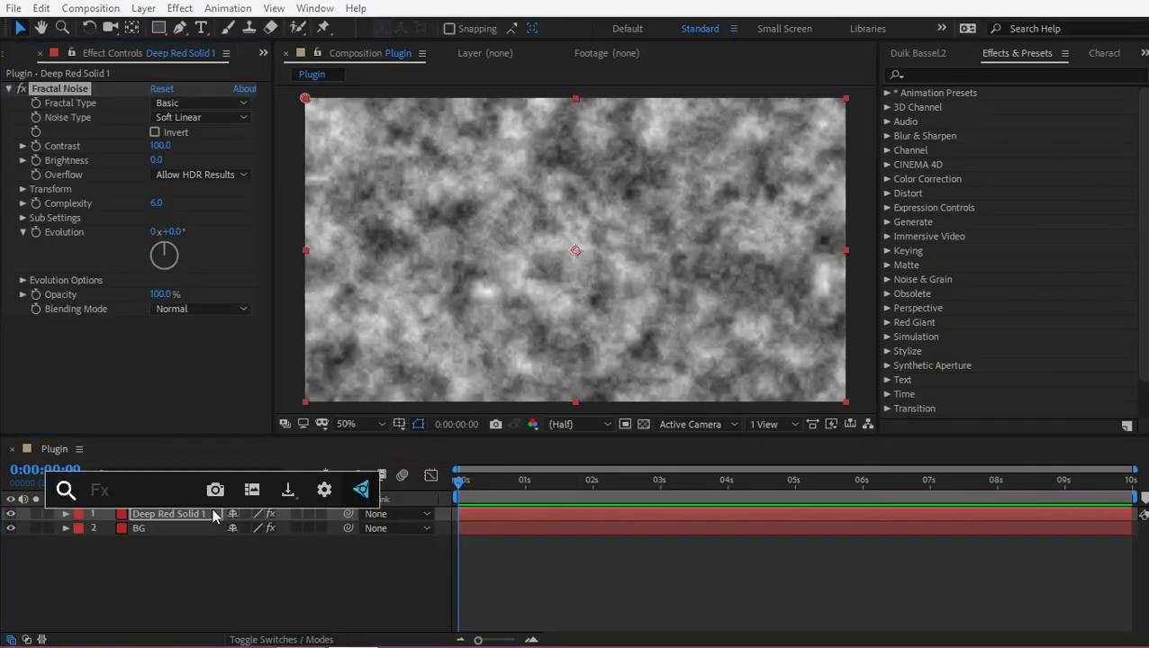
Apply Noise and Motion Tile through FX Console search, undoing an unwanted CC effect
key(Return)
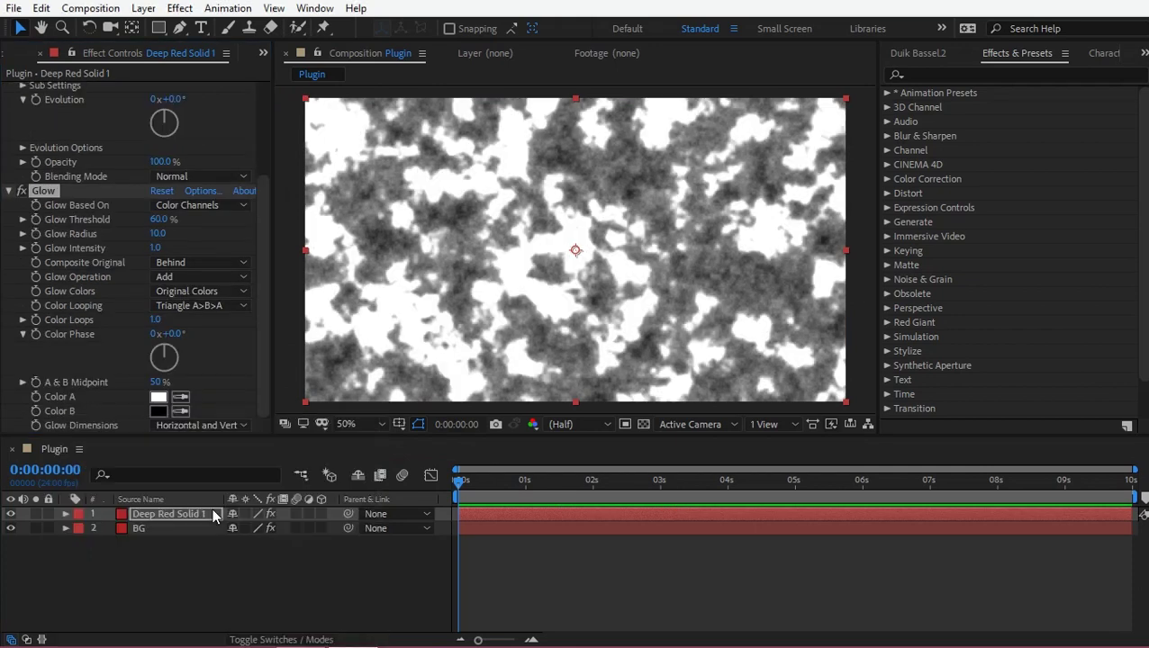
key(ctrl+space)
text(cc mo)
key(BackSpace)
text(r)
key(Return)
key(ctrl+z)
key(ctrl+space)
text(motio)
key(Return)
Add Fast Box Blur to Deep Red Solid 1, then deselect the layer
key(ctrl+space)
text(fas)
key(Return)
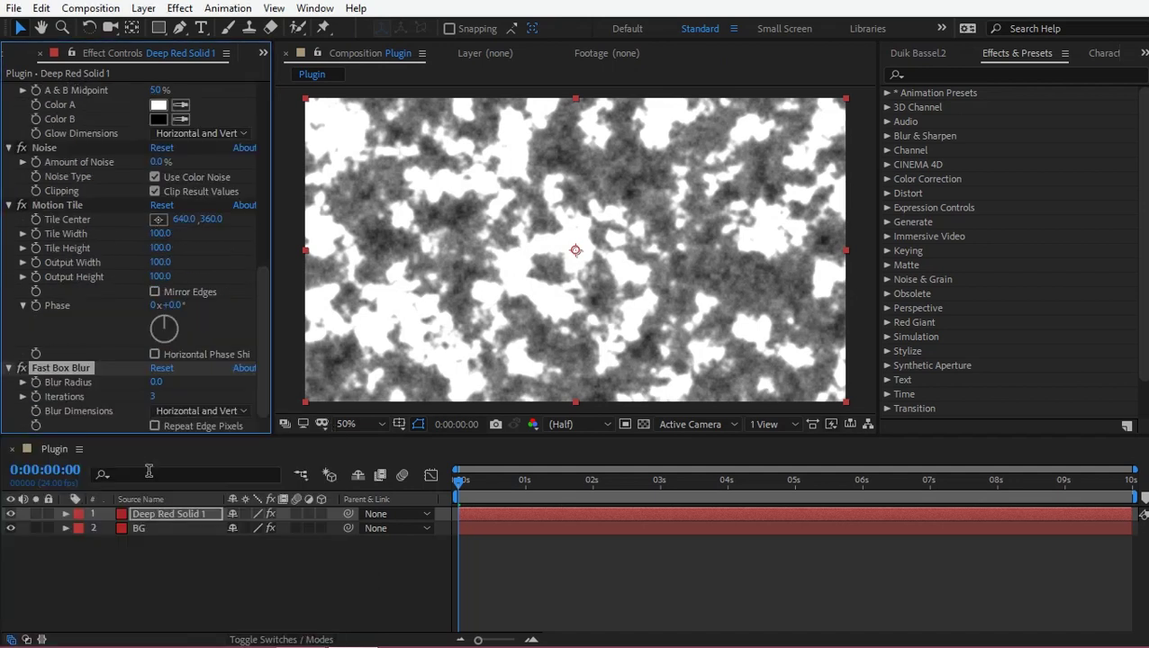
scroll(200, 189, up, 5)
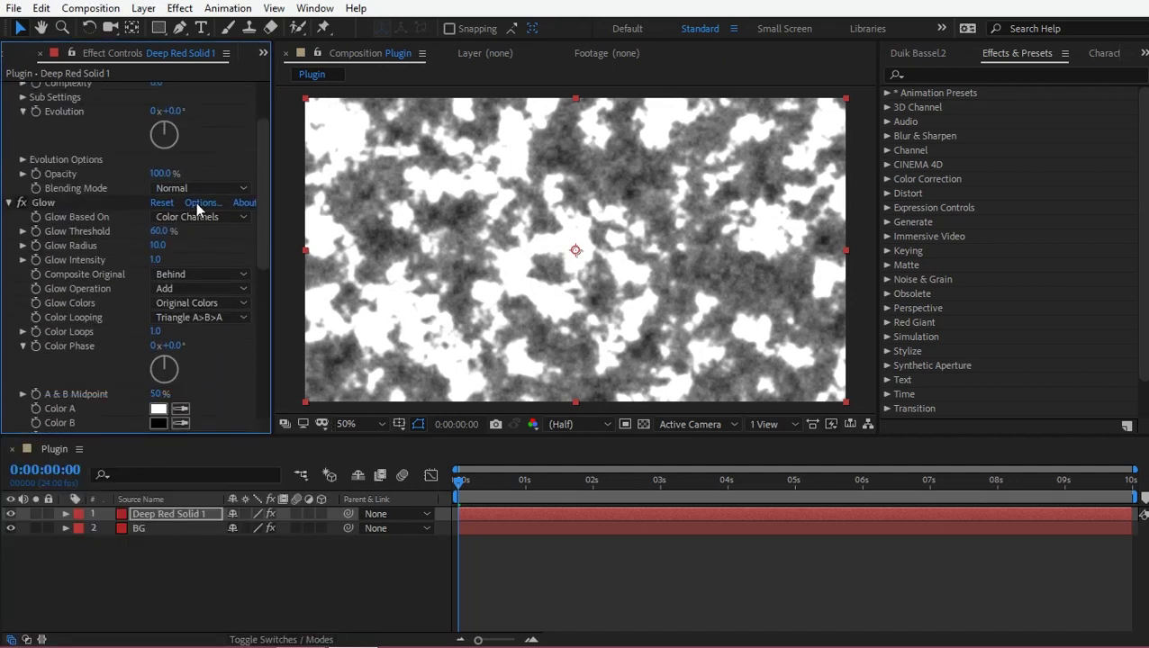
scroll(207, 270, down, 2)
click(232, 595)
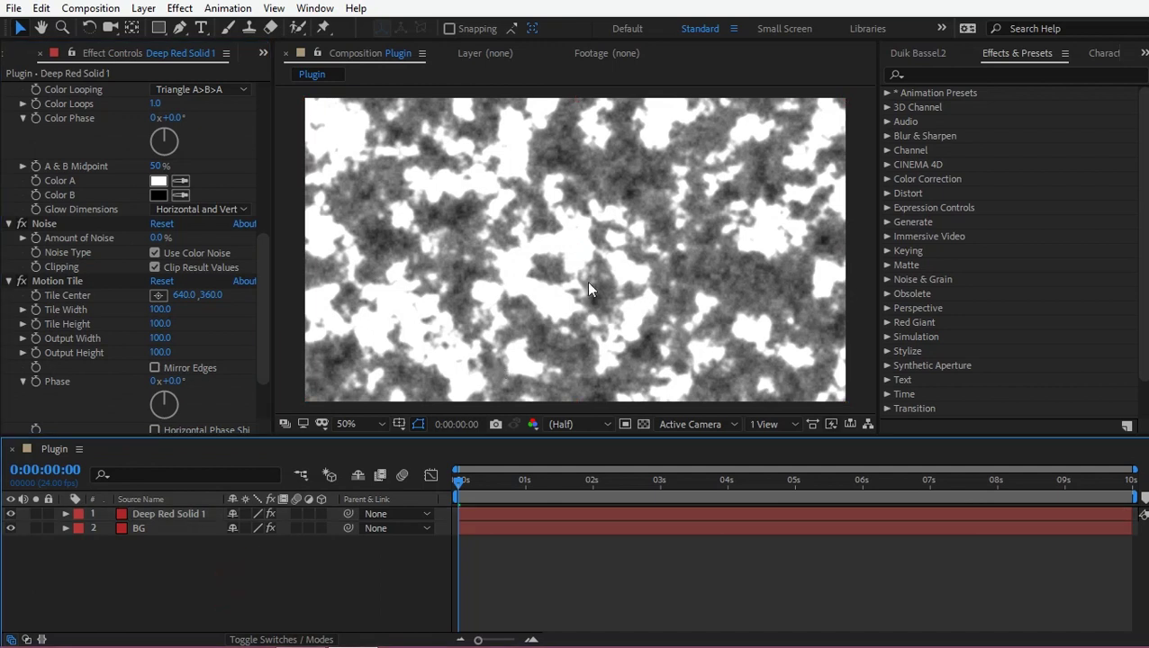
scroll(636, 252, down, 2)
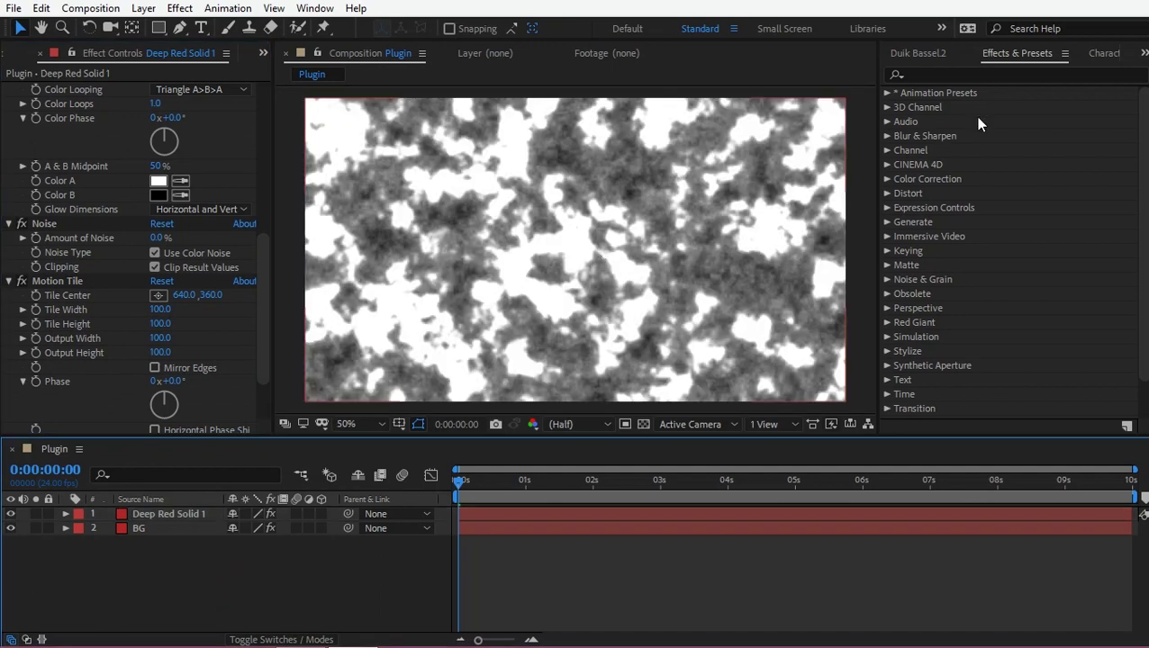
Drag Fast Blur (Legacy) from Effects & Presets onto Deep Red Solid 1
click(994, 75)
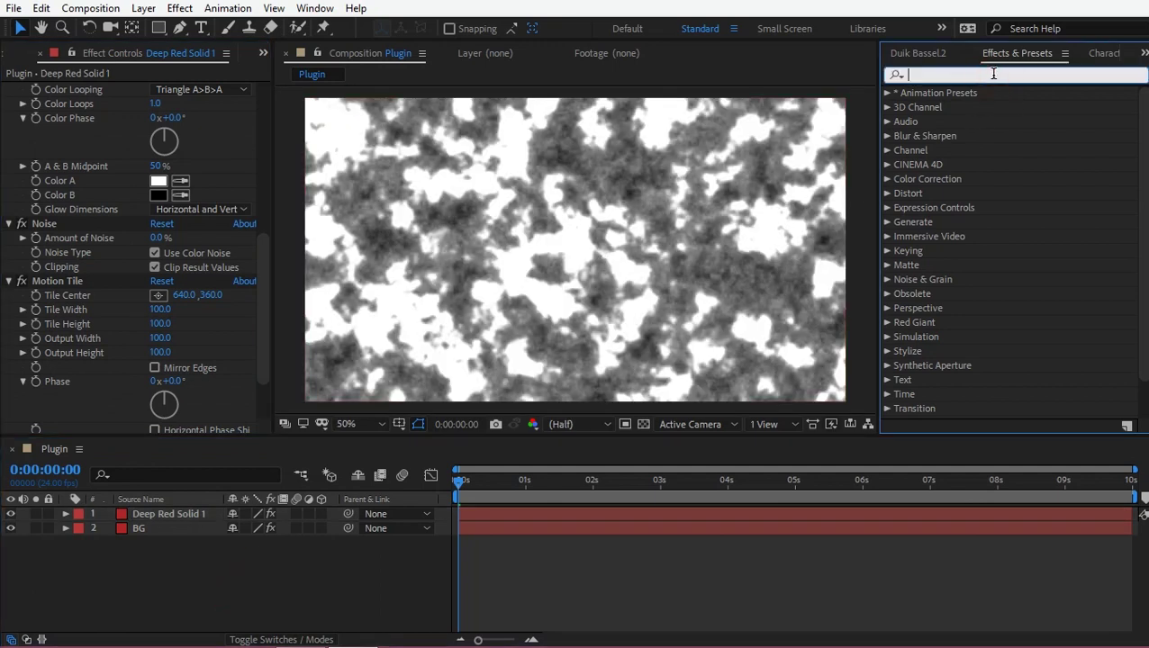
text(fas)
drag(989, 256, 199, 451)
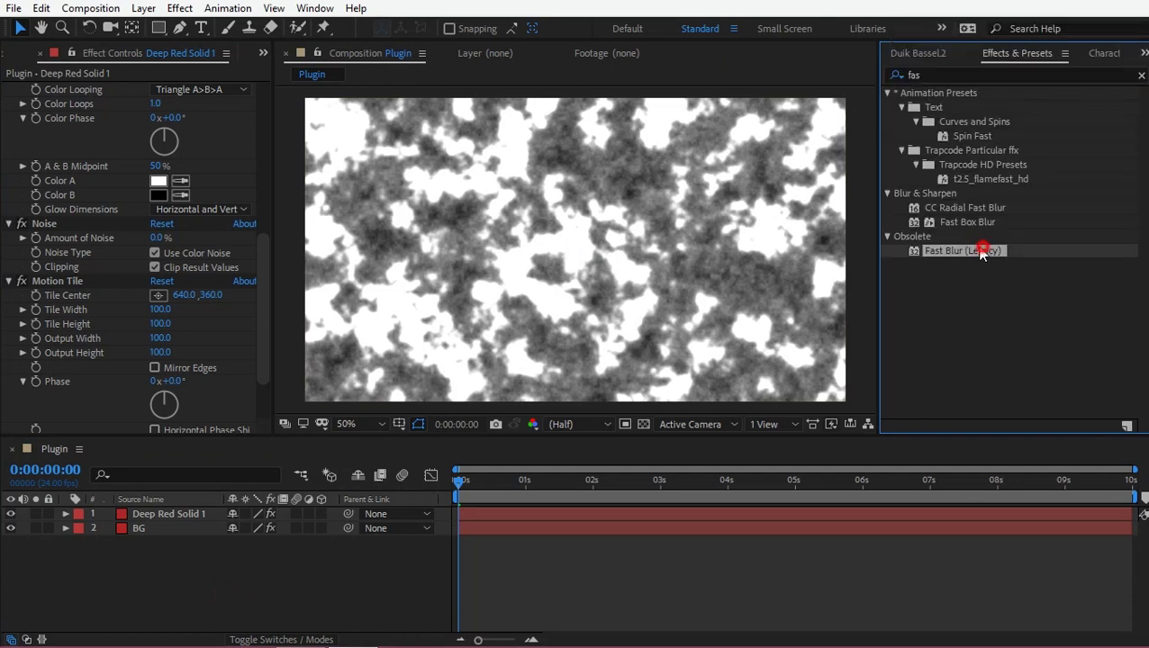
drag(191, 502, 191, 513)
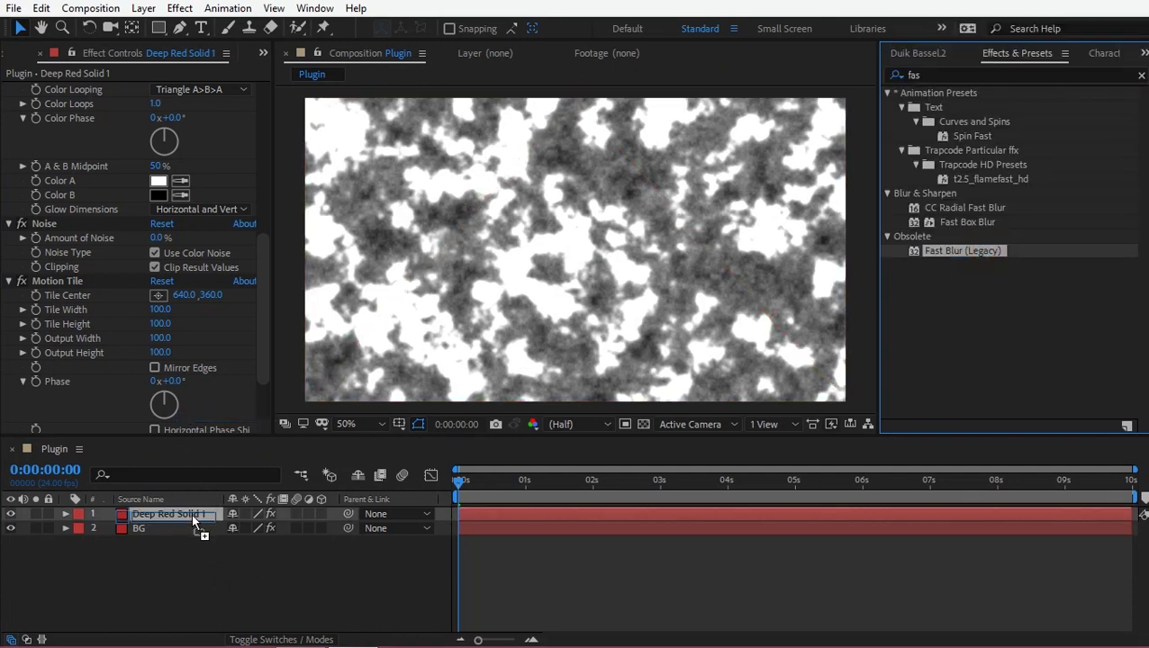
Reselect Deep Red Solid 1 and apply Curves through FX Console search
click(933, 76)
text(curv)
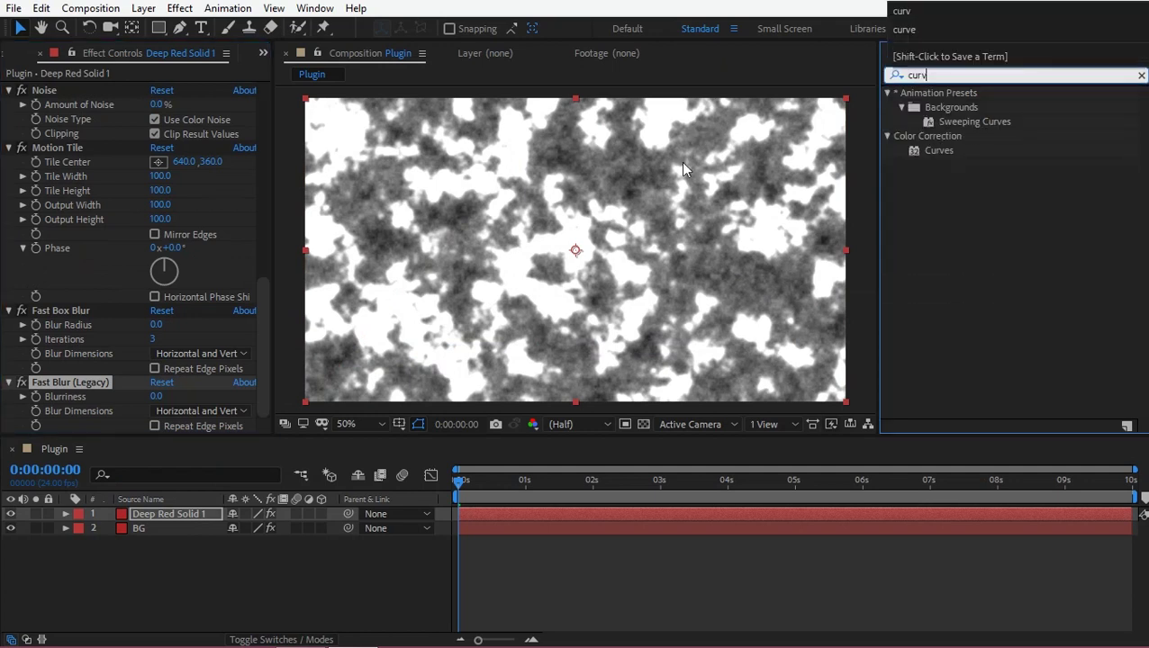
click(179, 615)
click(168, 518)
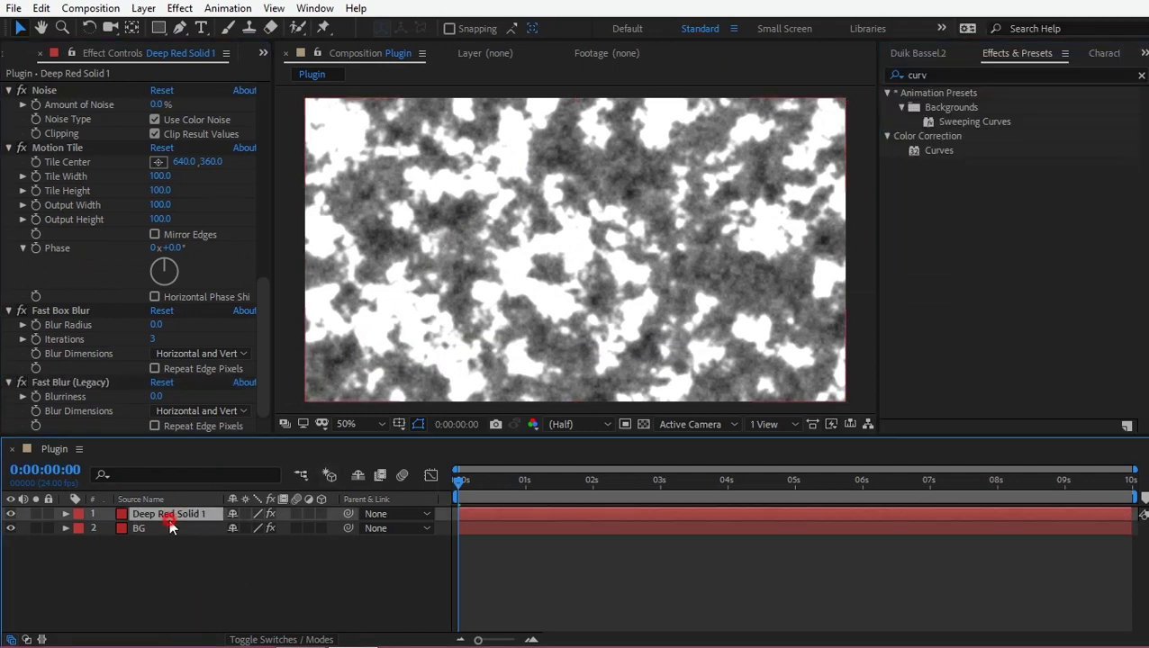
key(ctrl+space)
text(cu)
key(Return)
key(ctrl+space)
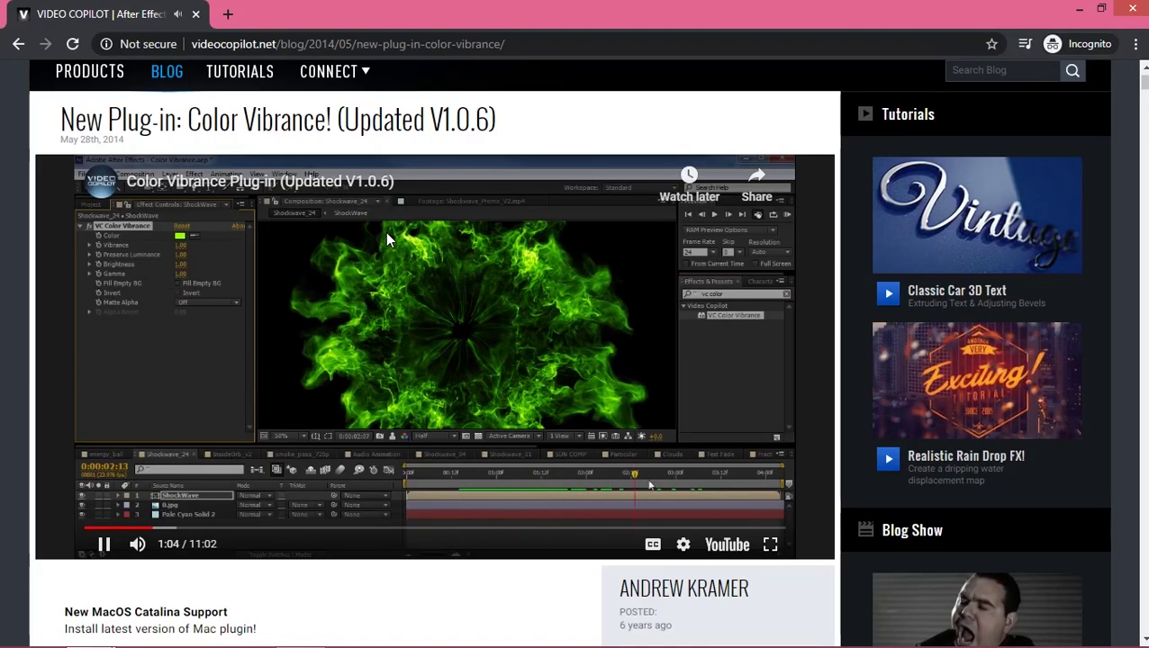
Pause the Color Vibrance demo video and go back to the Google results
click(299, 228)
click(18, 44)
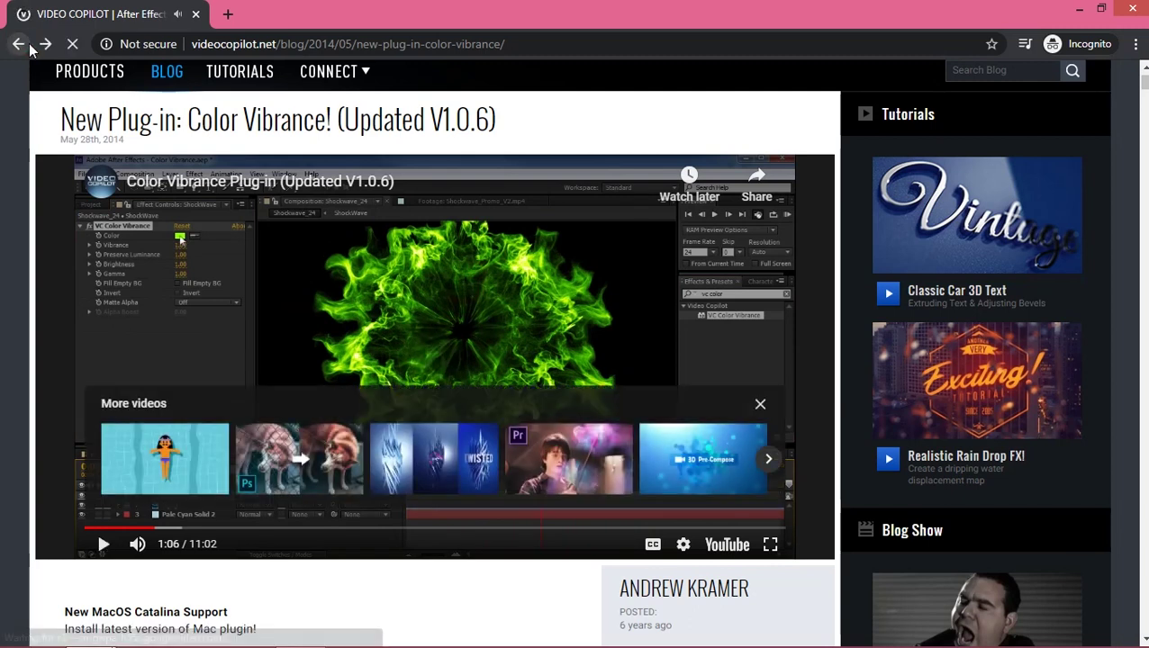
scroll(380, 290, down, 4)
scroll(380, 290, up, 1)
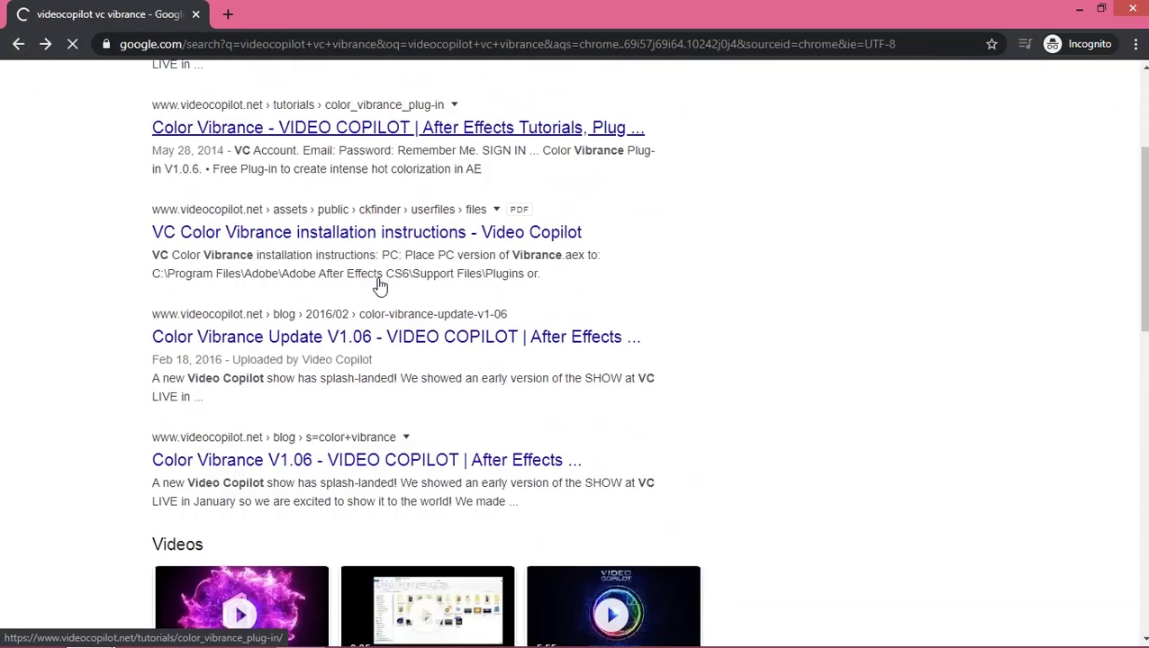
scroll(379, 287, up, 3)
Switch to After Effects and search FX Console for 'vc'
drag(323, 93, 5, 108)
key(ctrl+space)
text(vc)
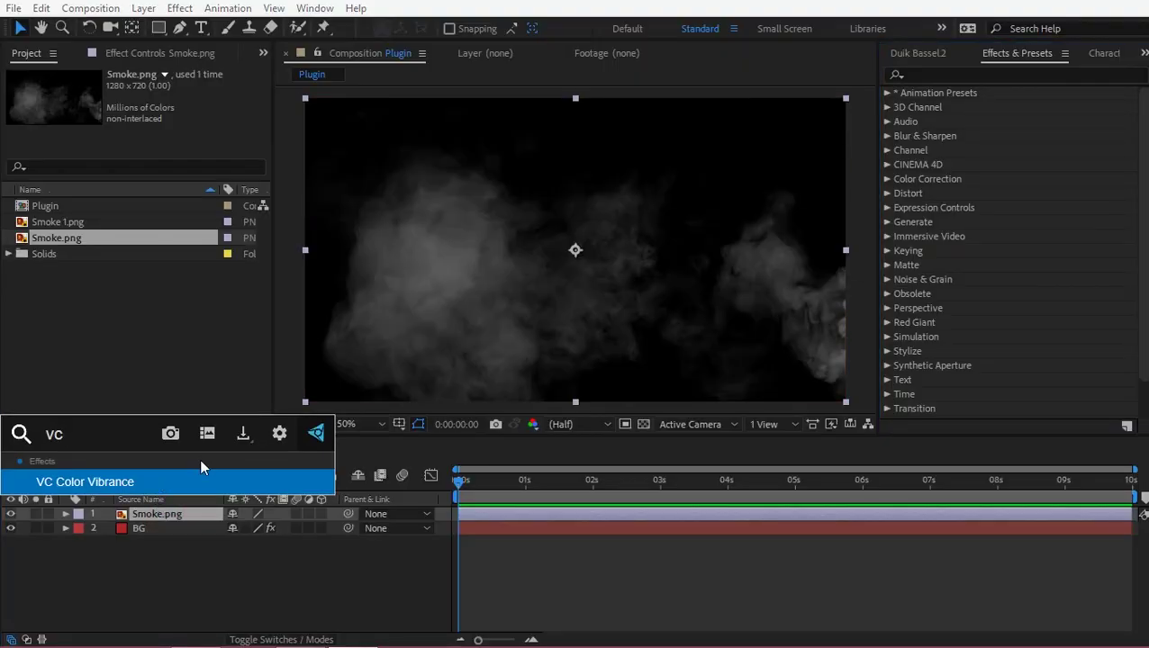
Drag VC Color Vibrance onto Smoke.png and set its tint color to orange
scroll(1009, 252, down, 2)
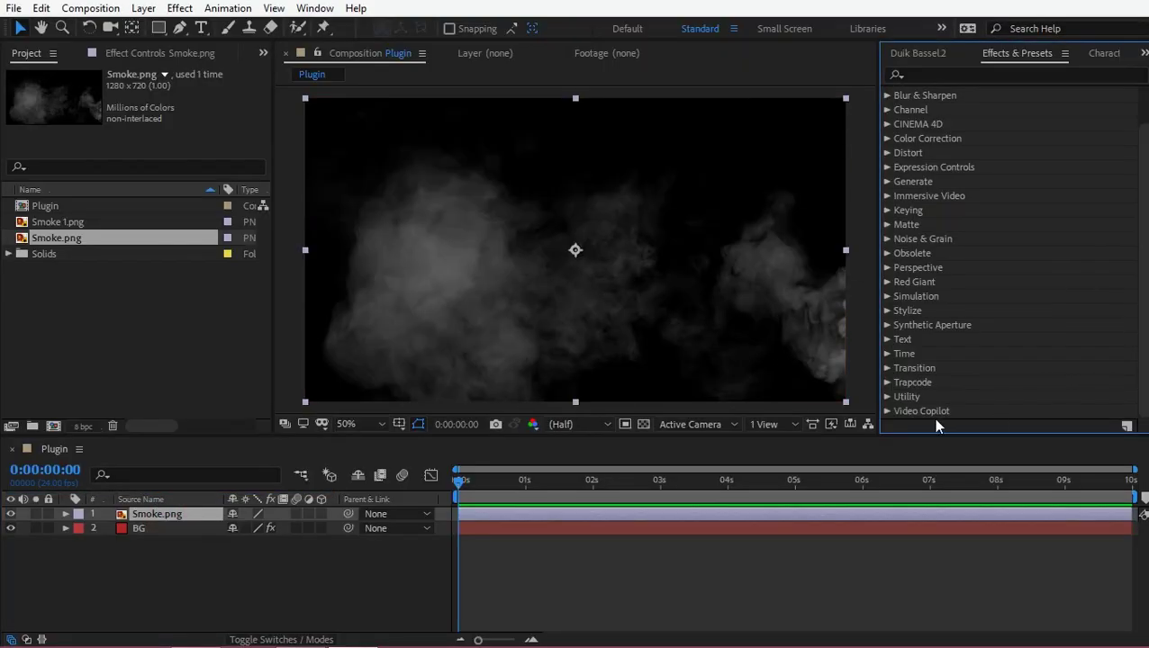
click(886, 416)
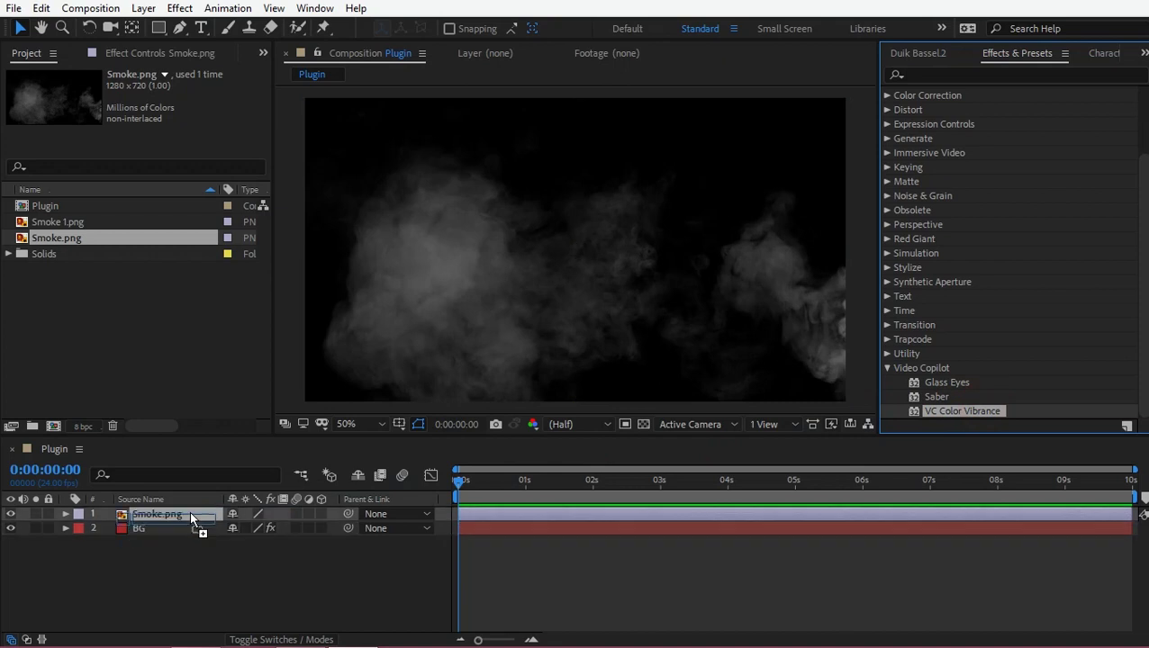
drag(196, 538, 187, 513)
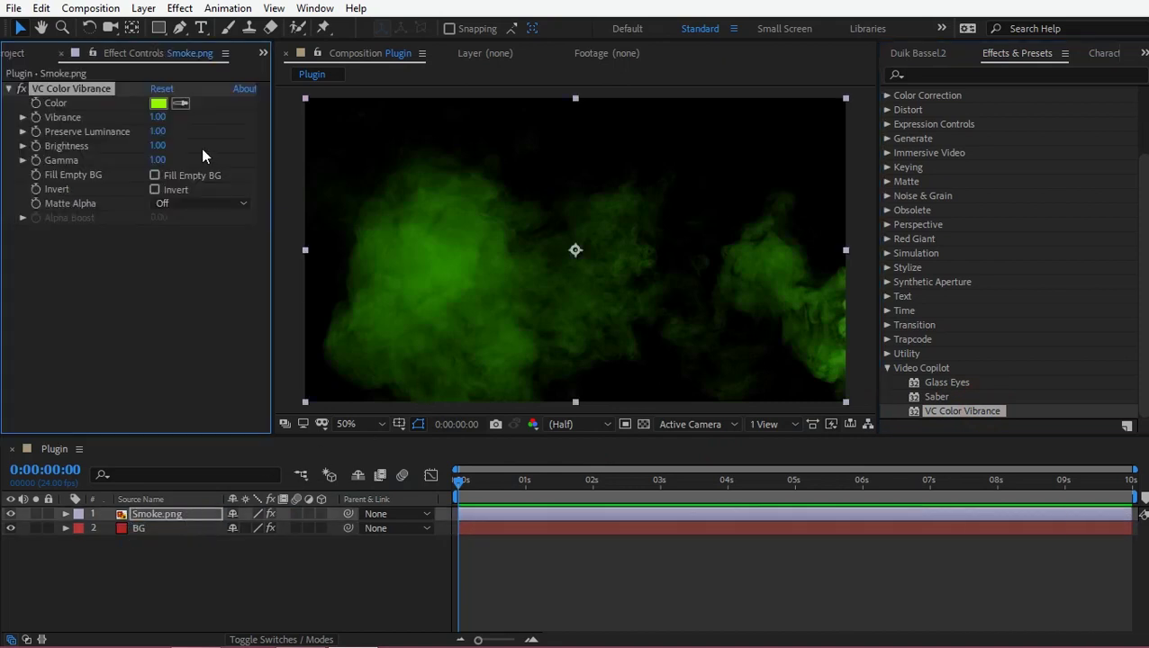
click(158, 104)
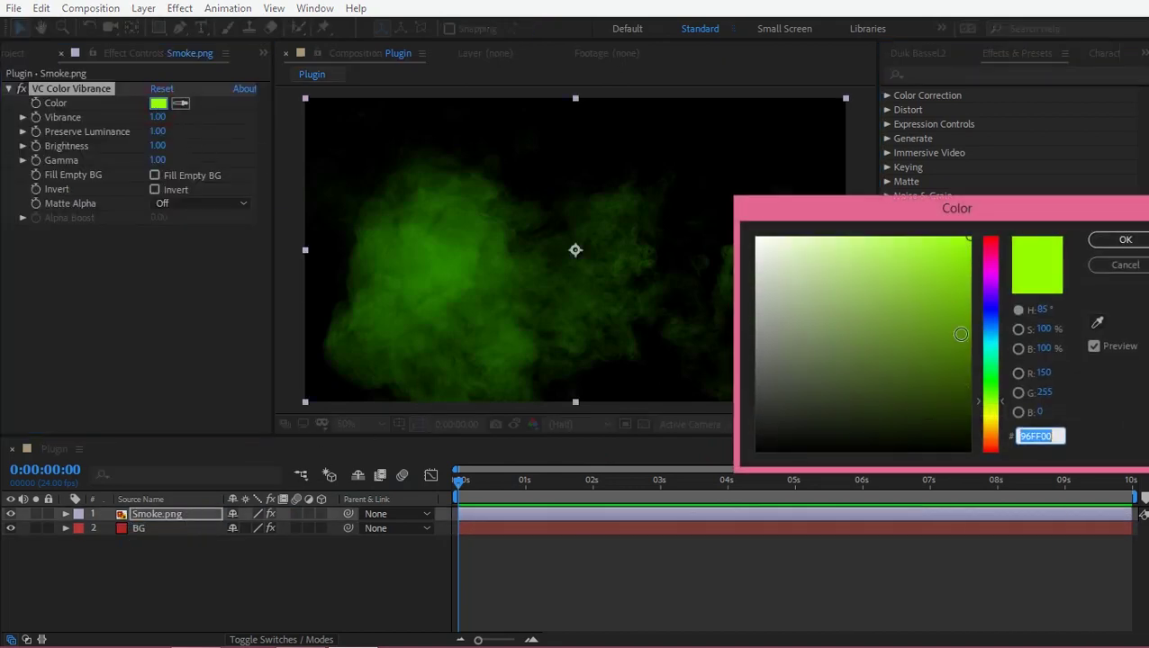
drag(995, 437, 996, 439)
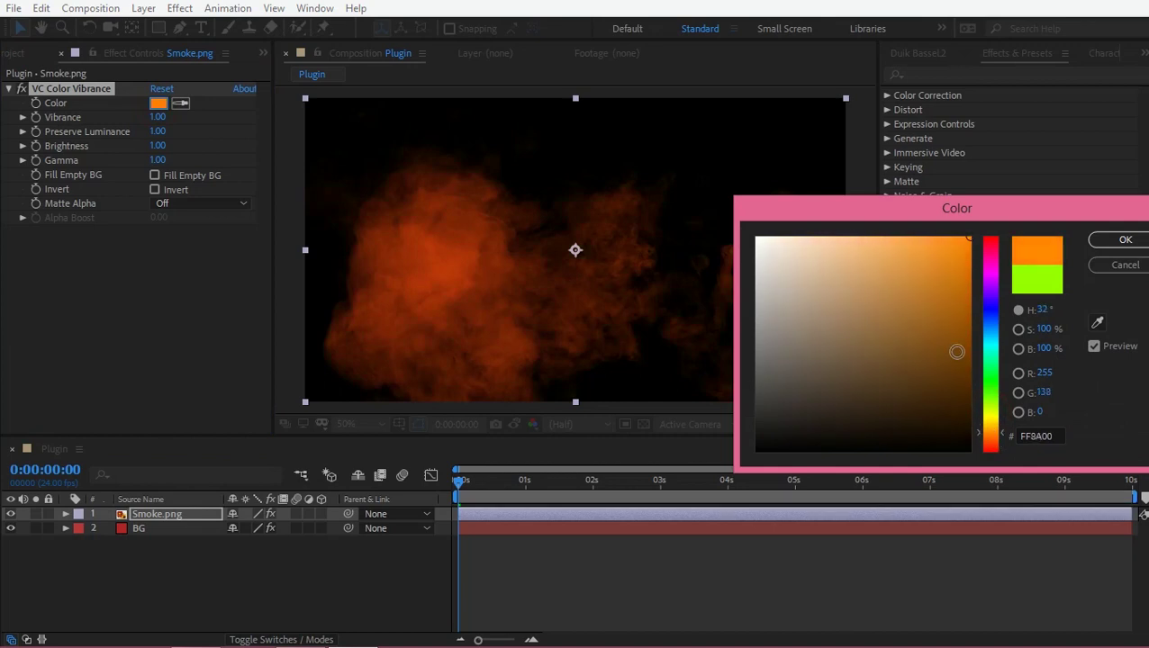
click(1113, 241)
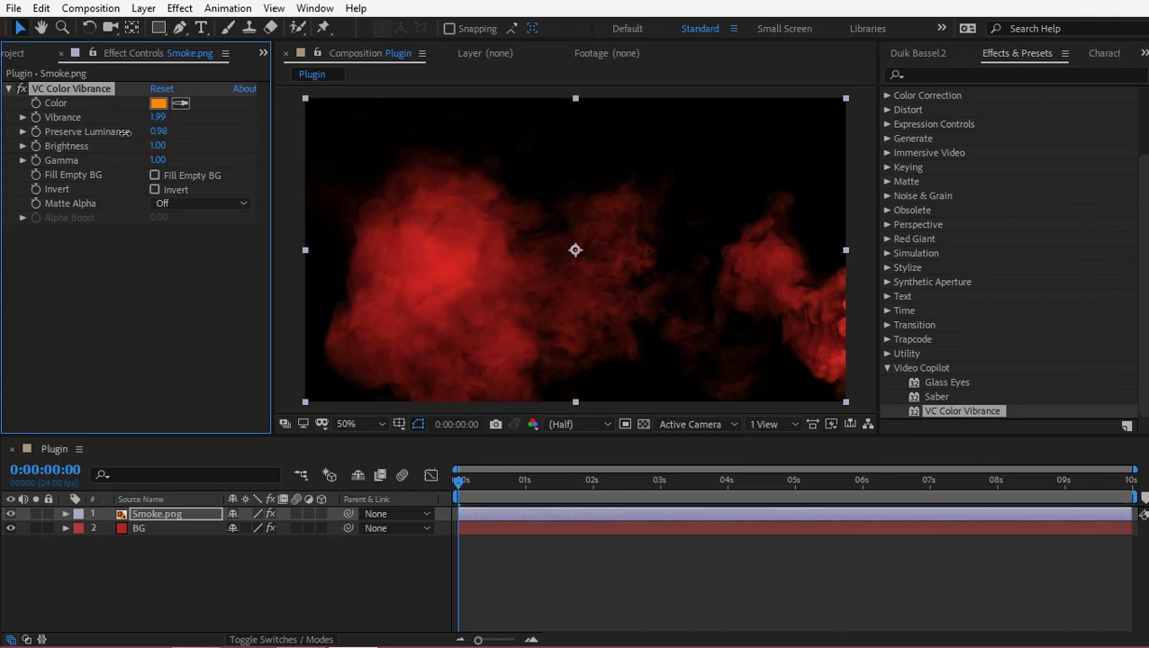
Adjust Preserve Luminance, turn Matte Alpha on, and toggle the smoke layer to compare
drag(144, 131, 106, 133)
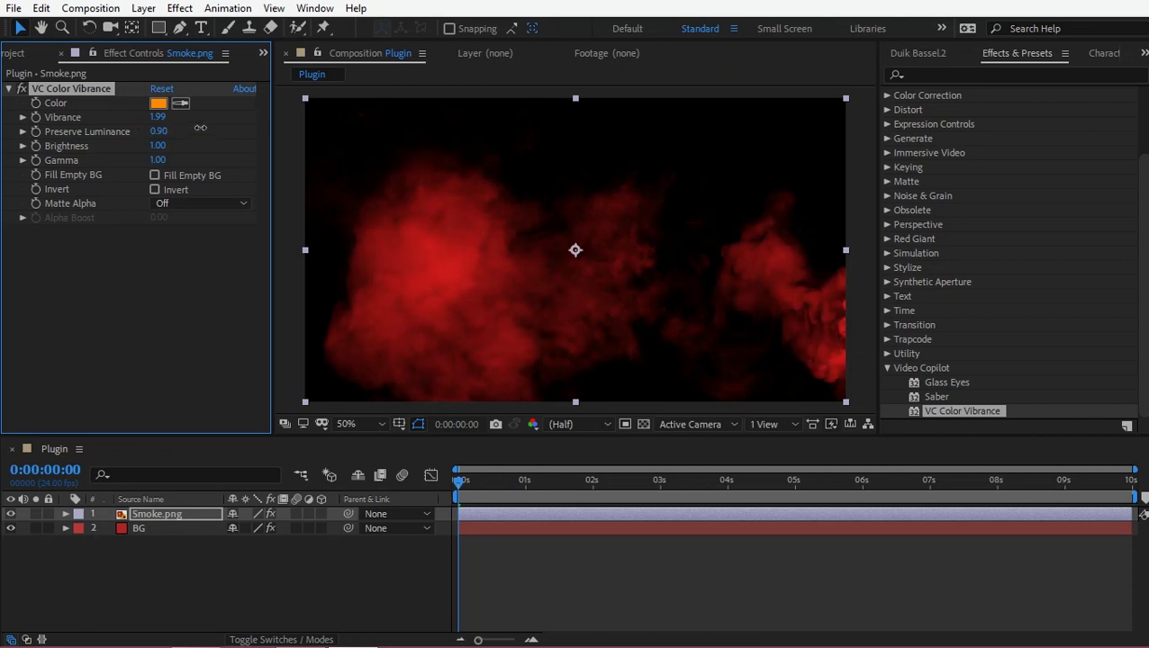
click(175, 289)
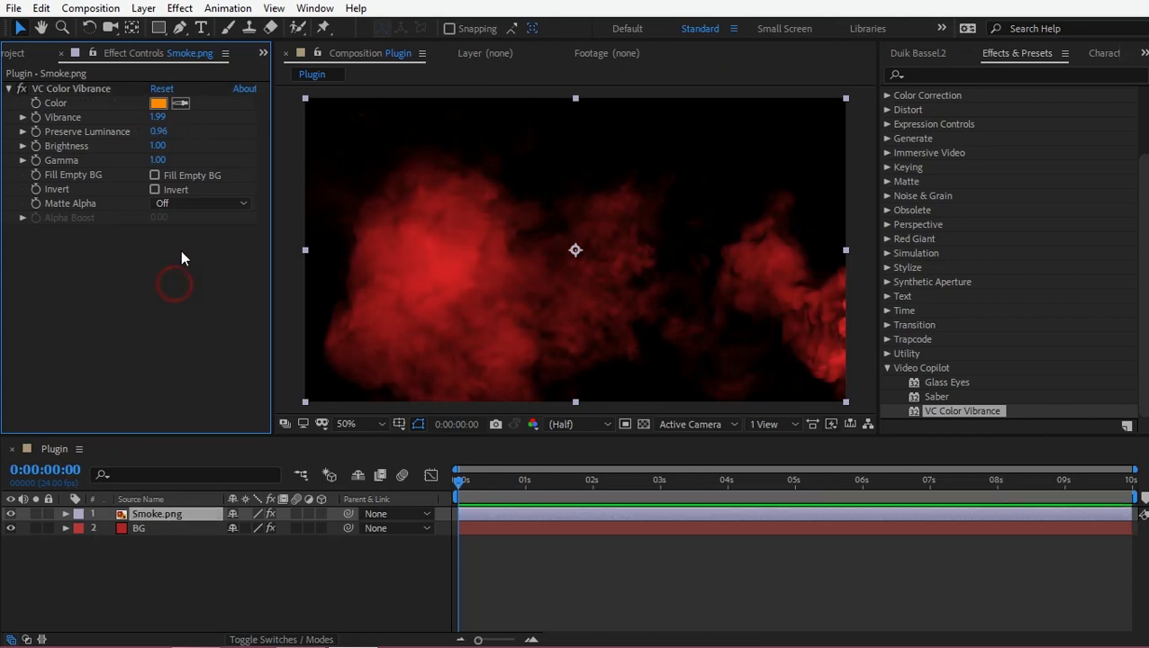
click(199, 206)
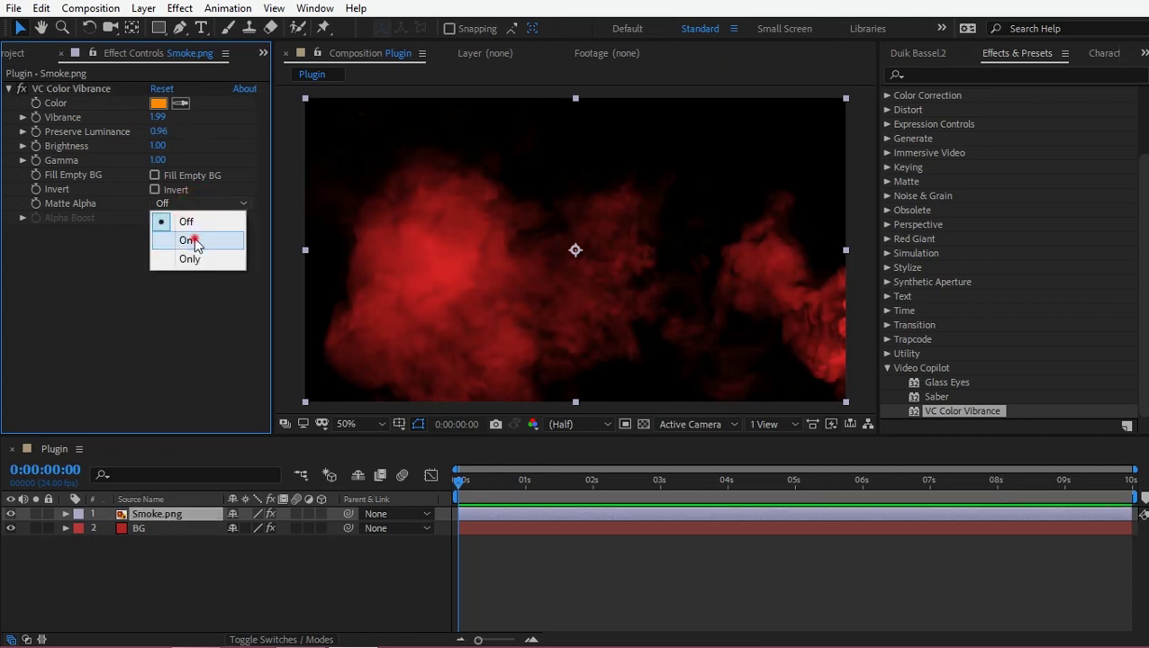
click(194, 241)
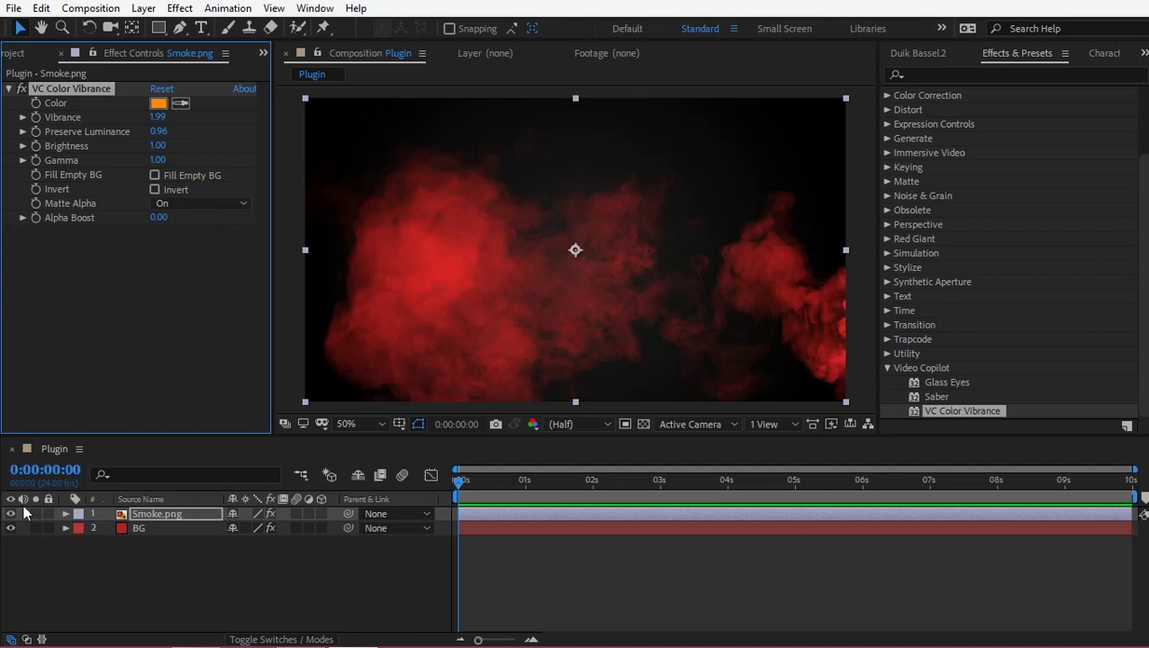
click(11, 514)
click(10, 514)
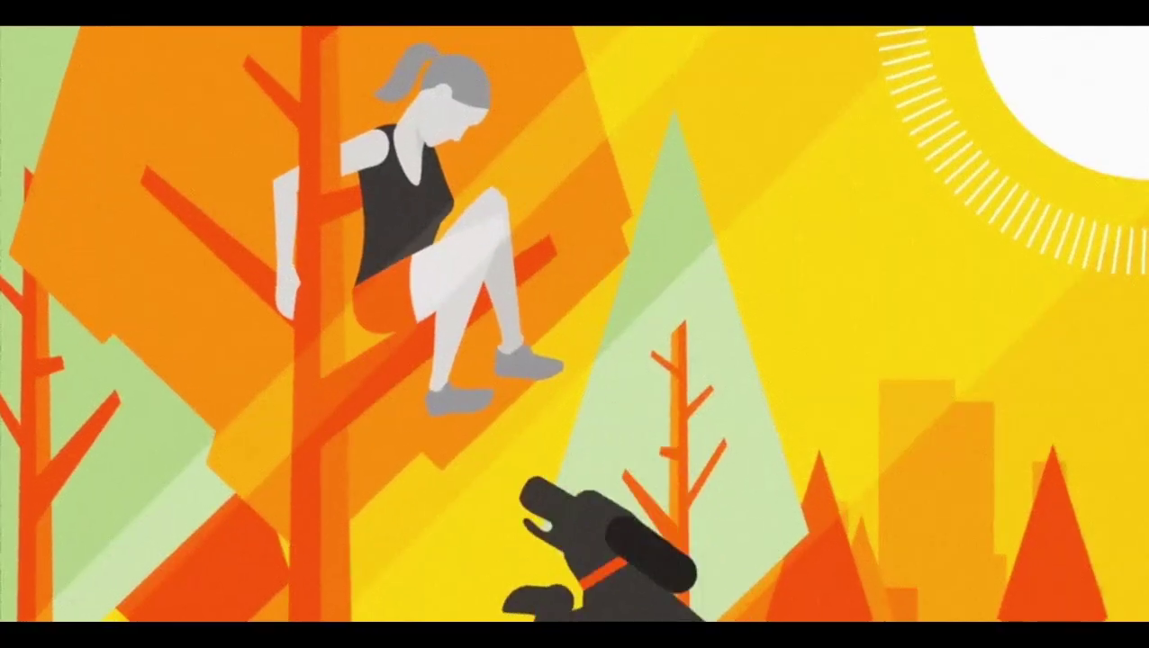
Exit the full-screen Duik showreel and scroll through the Duik Bassel page on rainboxlab.org
key(Escape)
scroll(605, 270, down, 5)
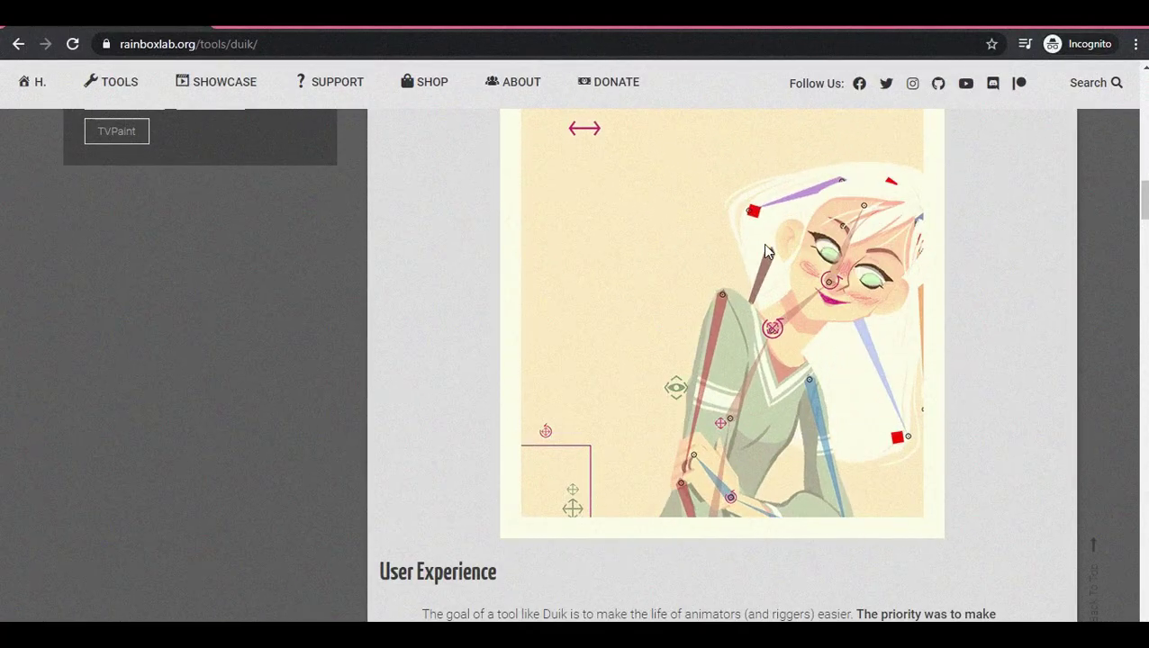
scroll(737, 283, down, 8)
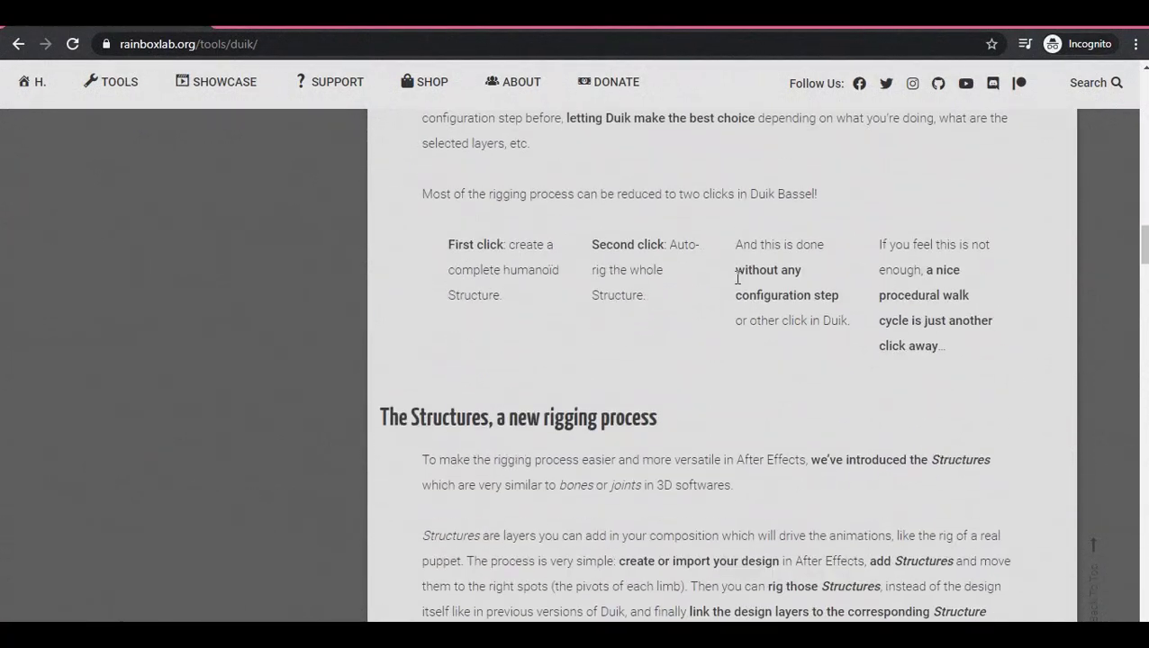
scroll(734, 288, up, 6)
scroll(734, 301, up, 3)
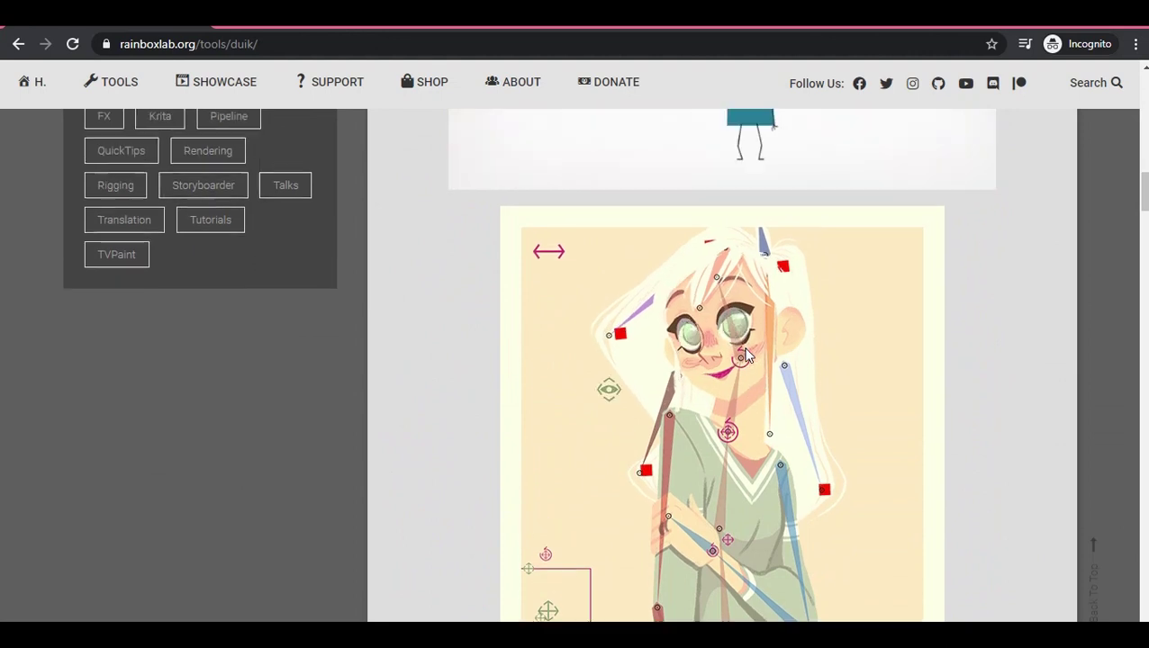
scroll(747, 344, up, 4)
scroll(736, 350, up, 4)
scroll(734, 351, up, 4)
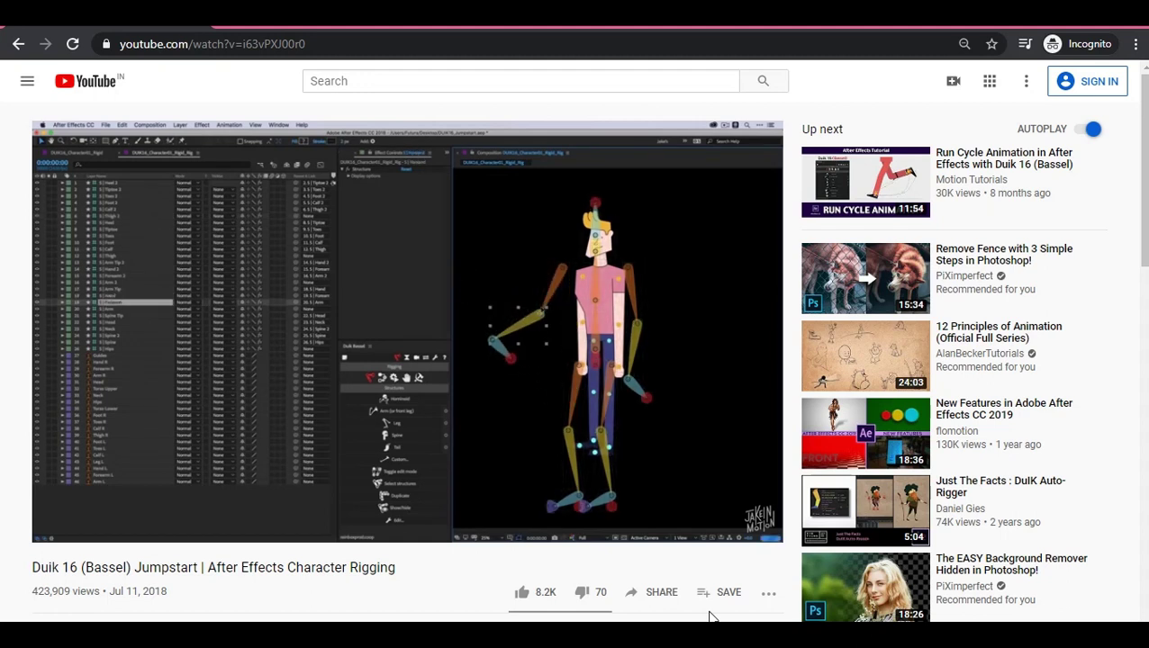
Seek the Duik 16 Jumpstart video forward past 5:14 to the auto-rigging part
click(403, 518)
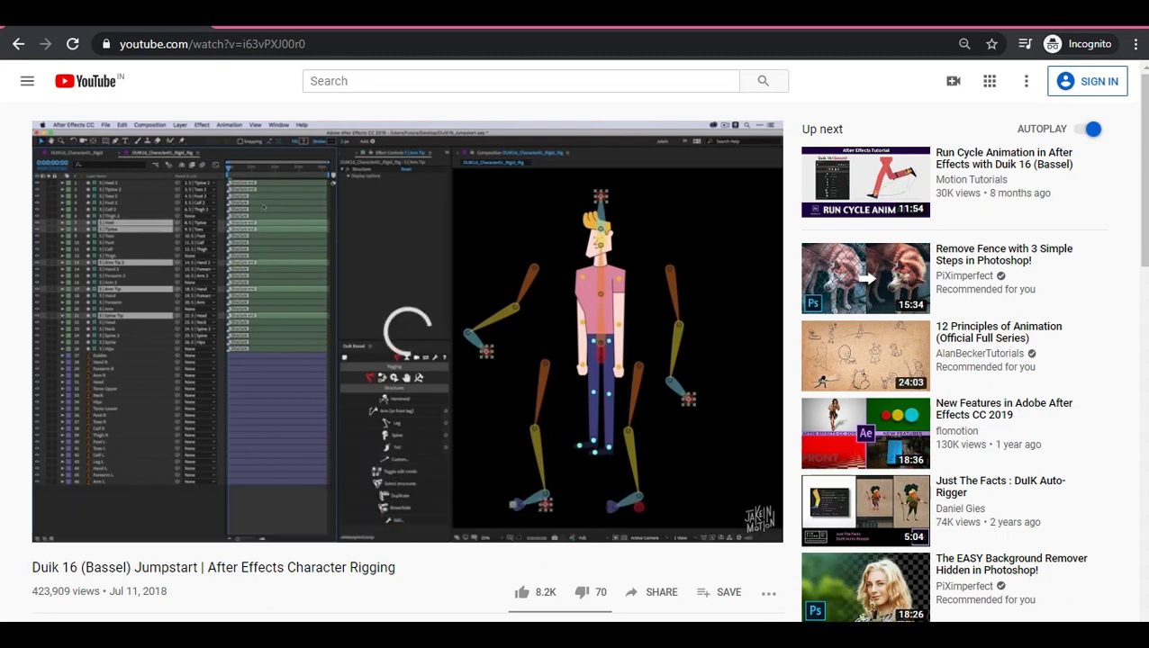